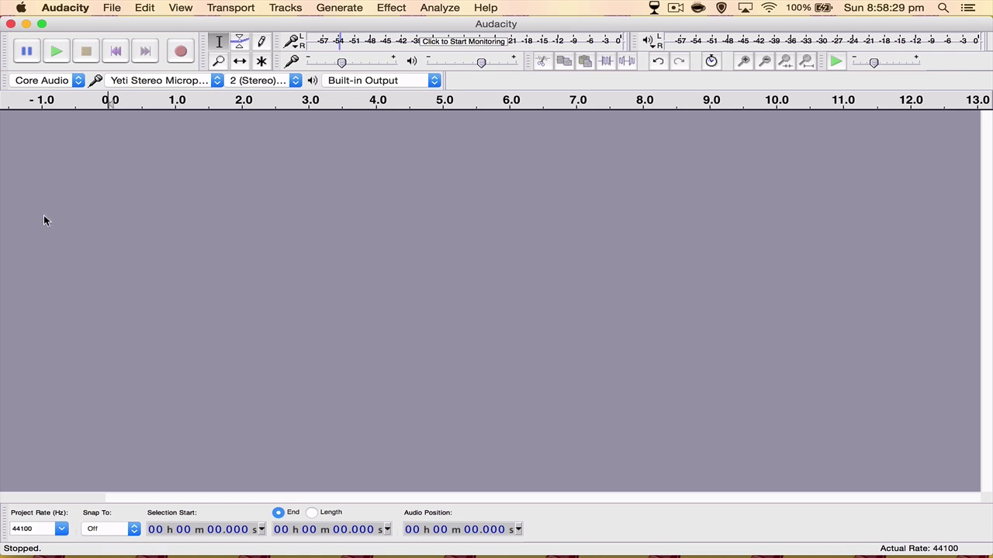
Keep the Yeti Stereo Microphone as the recording input device.
{"action": "left_click", "coordinate": [201, 79]}
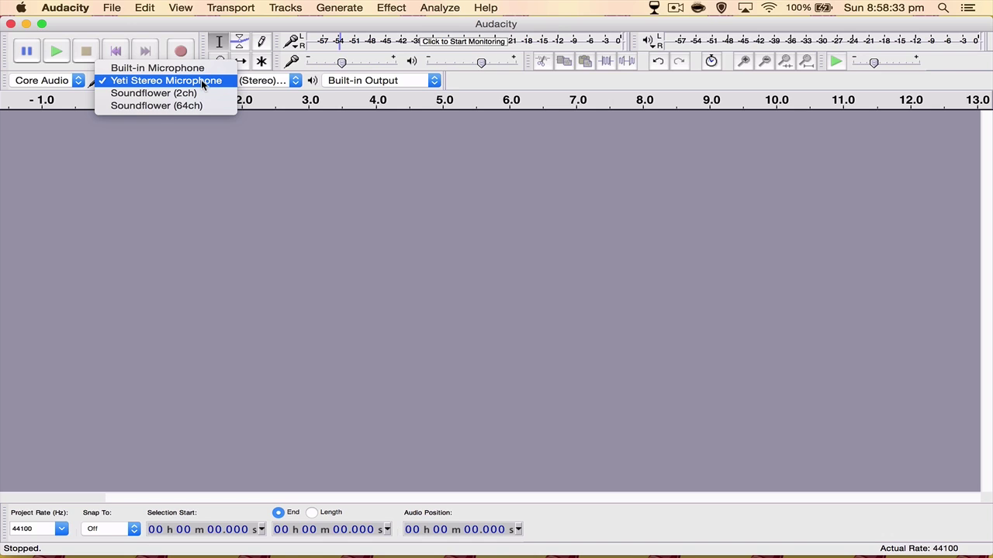
{"action": "left_click", "coordinate": [201, 79]}
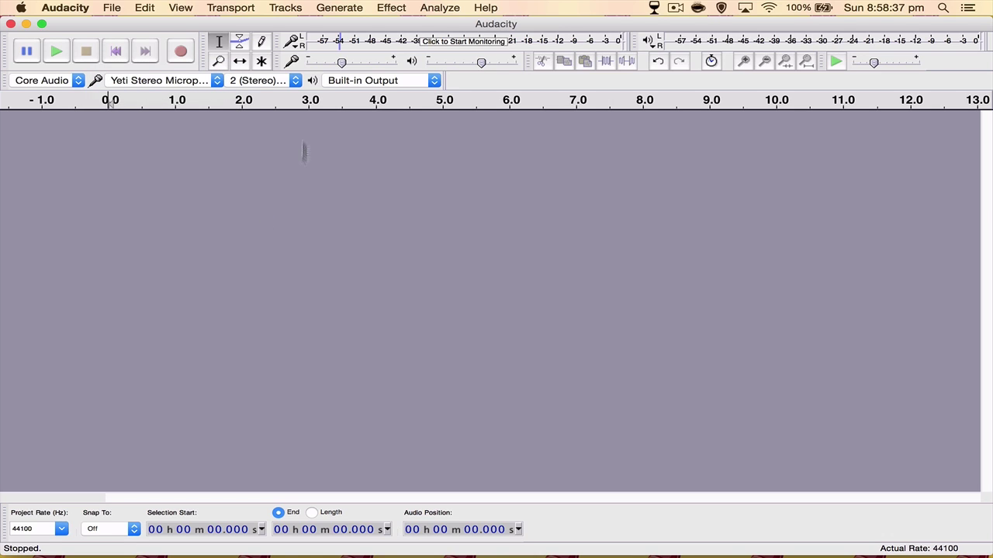
{"action": "left_click", "coordinate": [155, 81]}
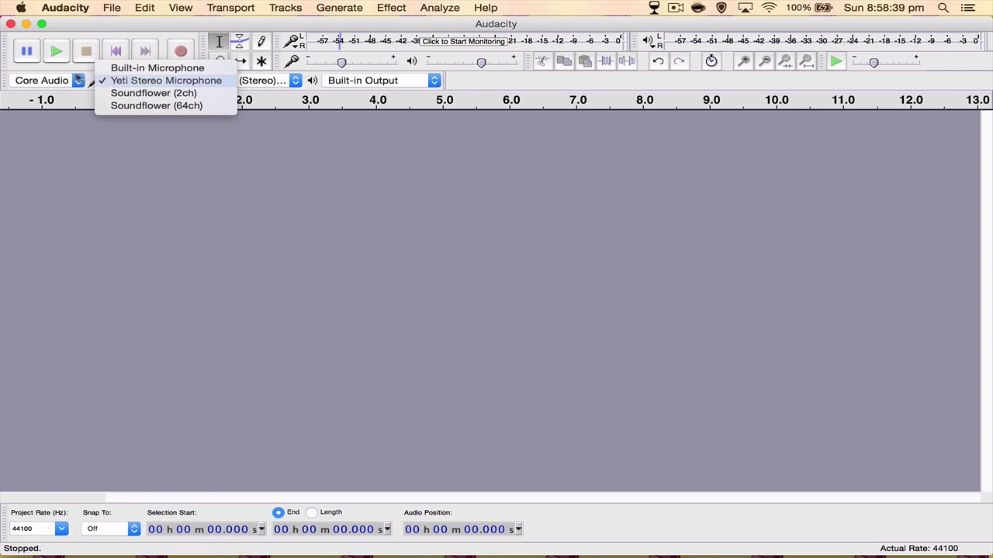
{"action": "left_click", "coordinate": [253, 139]}
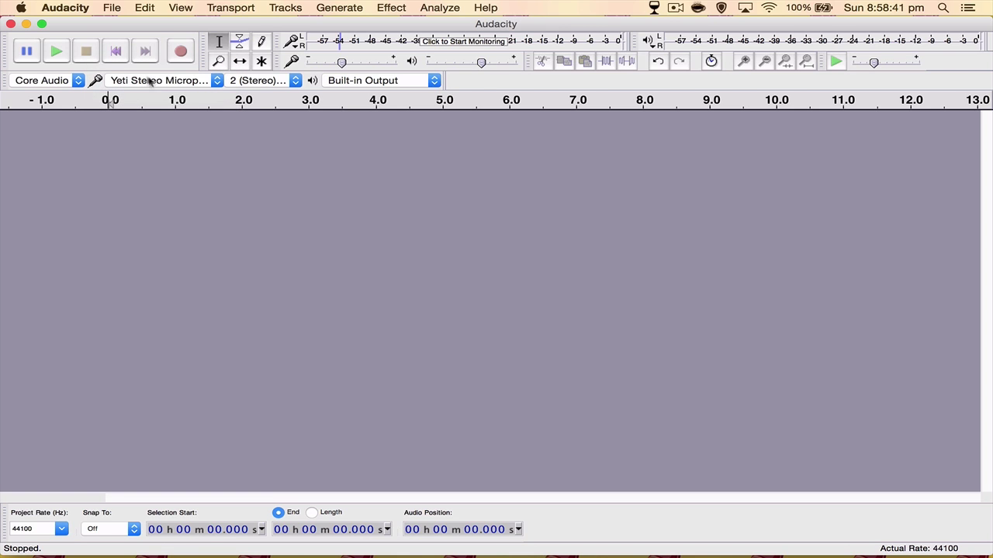
Change the project rate from 44100 to 48000 Hz.
{"action": "left_click", "coordinate": [61, 529]}
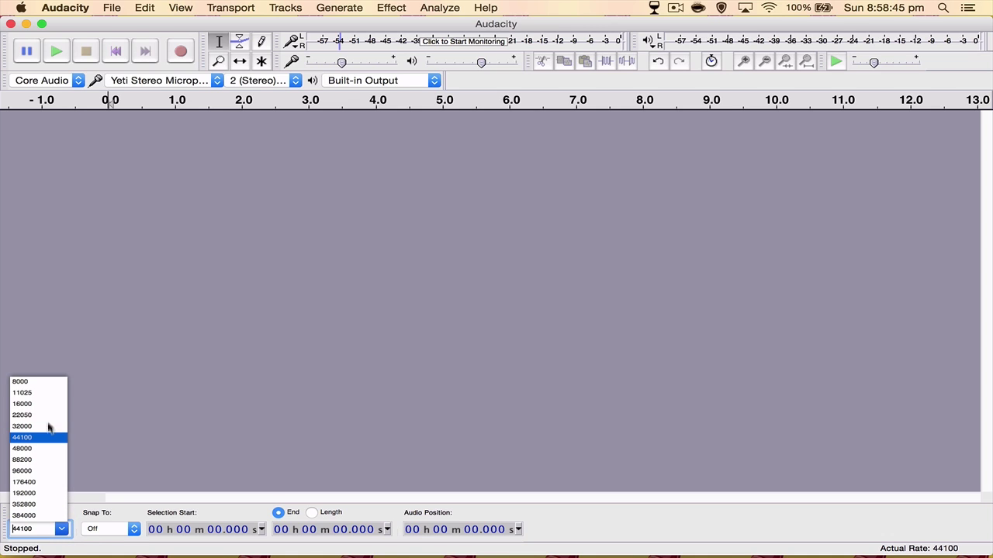
{"action": "left_click", "coordinate": [159, 436]}
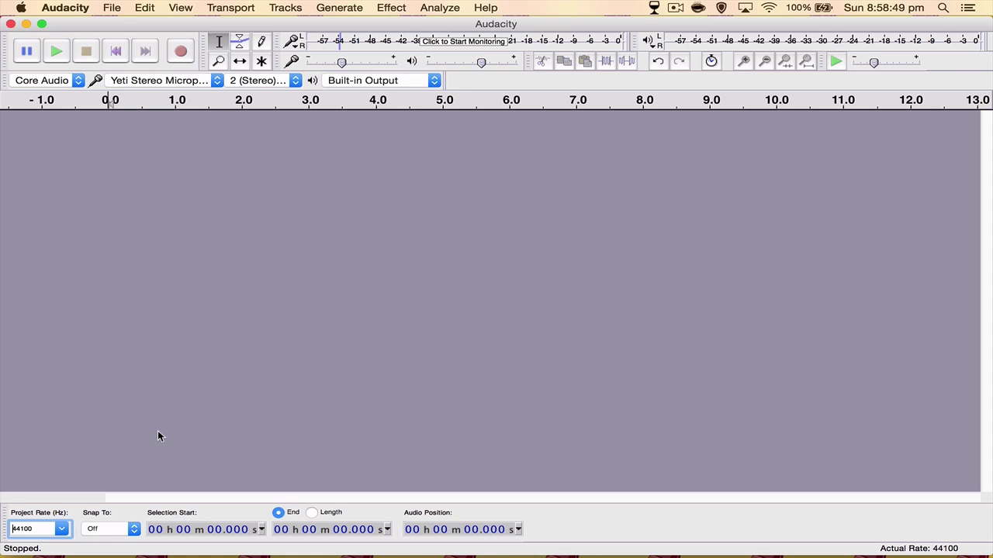
{"action": "left_click", "coordinate": [62, 529]}
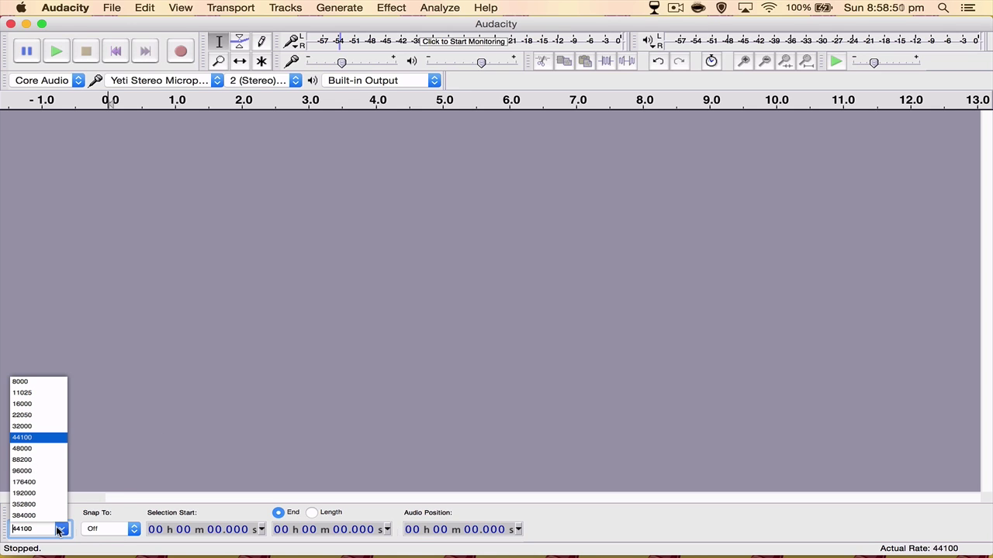
{"action": "left_click", "coordinate": [20, 449]}
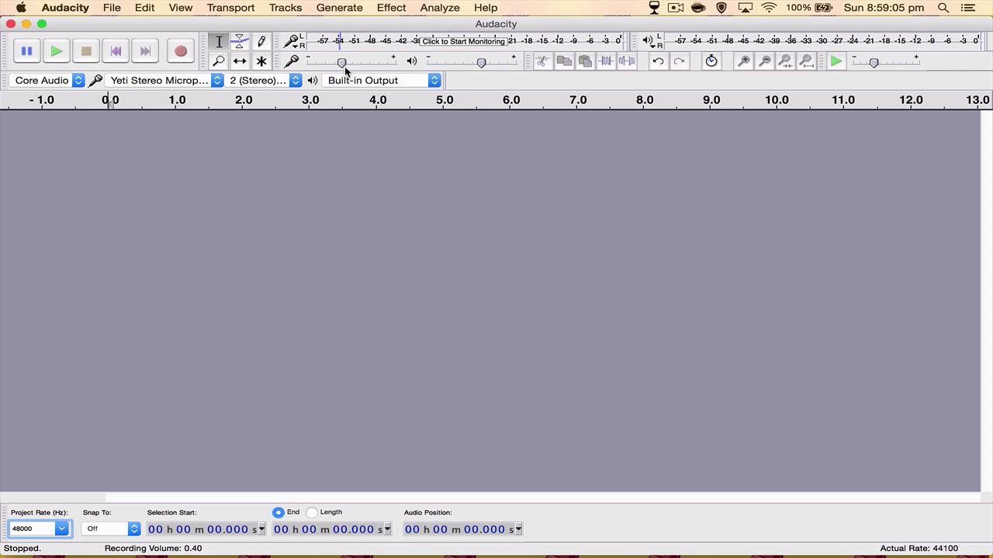
{"action": "mouse_move", "coordinate": [345, 67]}
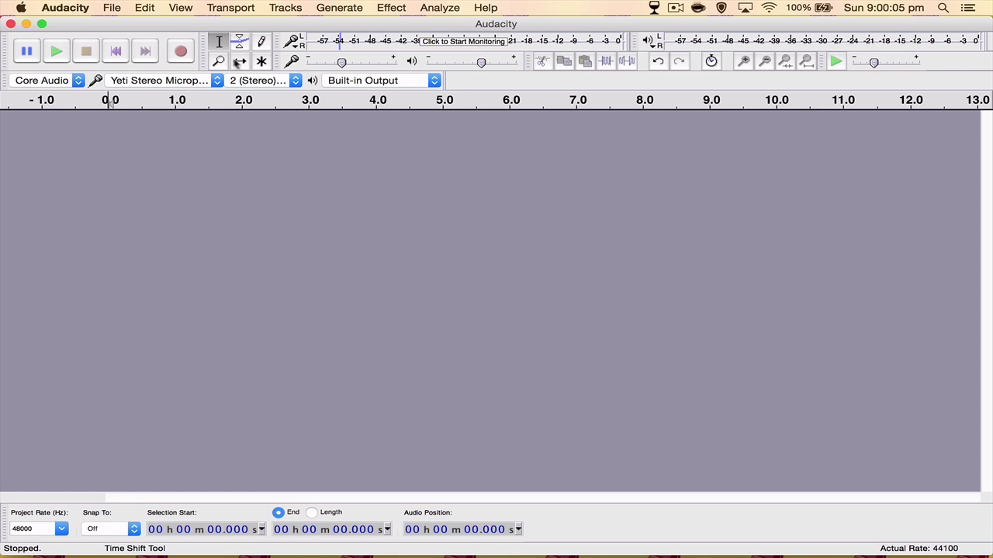
Record about 12 seconds of voice into a new stereo track, then stop.
{"action": "left_click", "coordinate": [181, 51]}
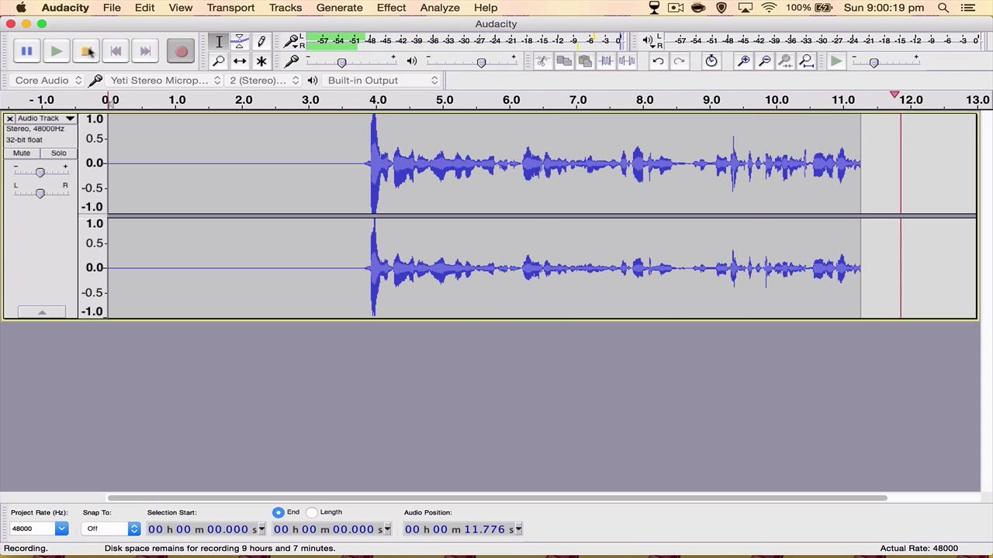
{"action": "key", "text": "space"}
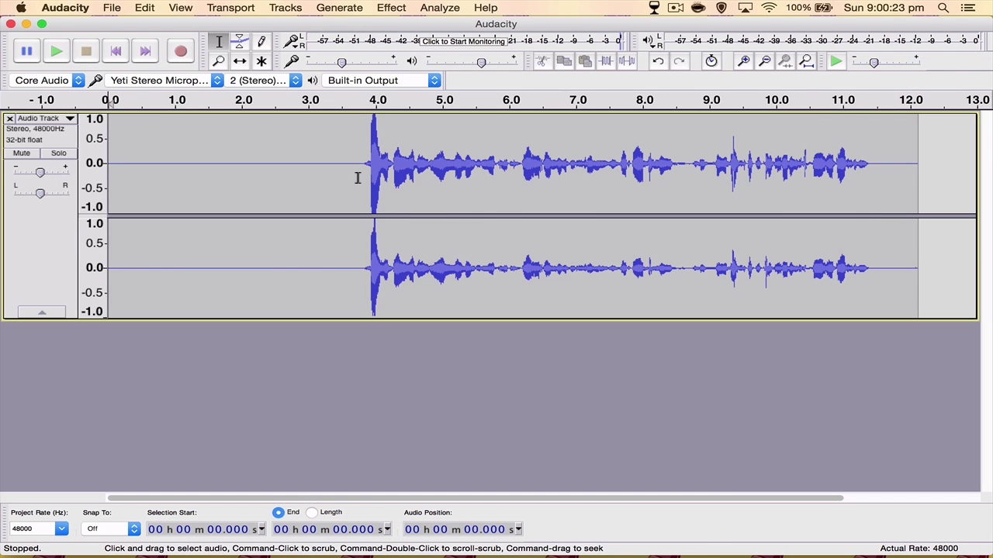
Select the silent opening 0–3.75 s and capture it as the Noise Reduction profile.
{"action": "left_click_drag", "start_coordinate": [359, 176], "coordinate": [207, 188]}
{"action": "left_click_drag", "start_coordinate": [139, 189], "coordinate": [107, 189]}
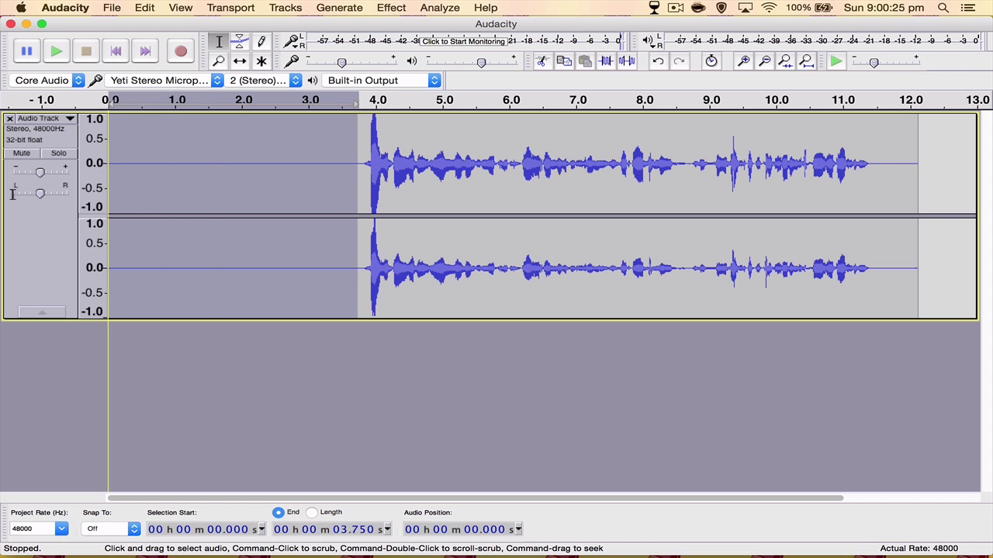
{"action": "left_click", "coordinate": [391, 7]}
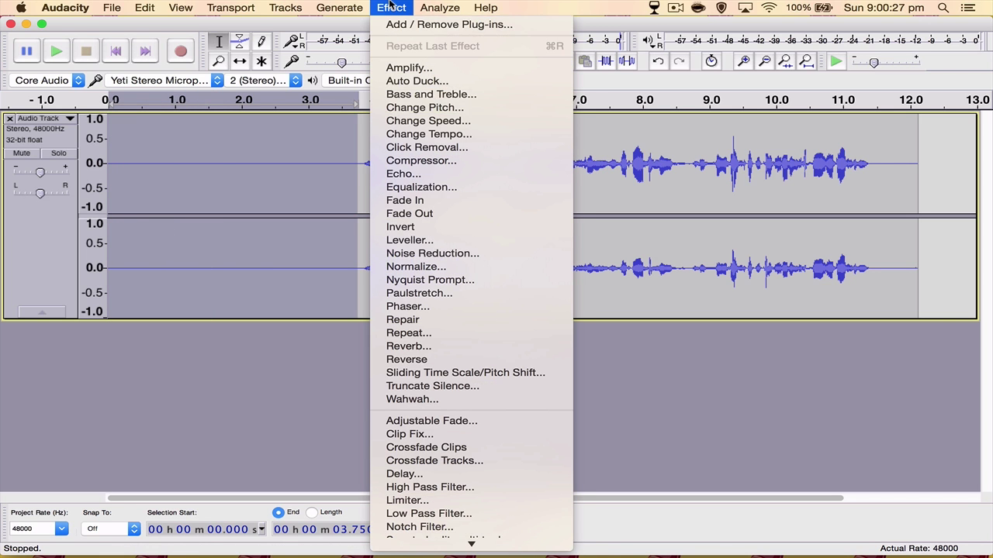
{"action": "left_click", "coordinate": [414, 256]}
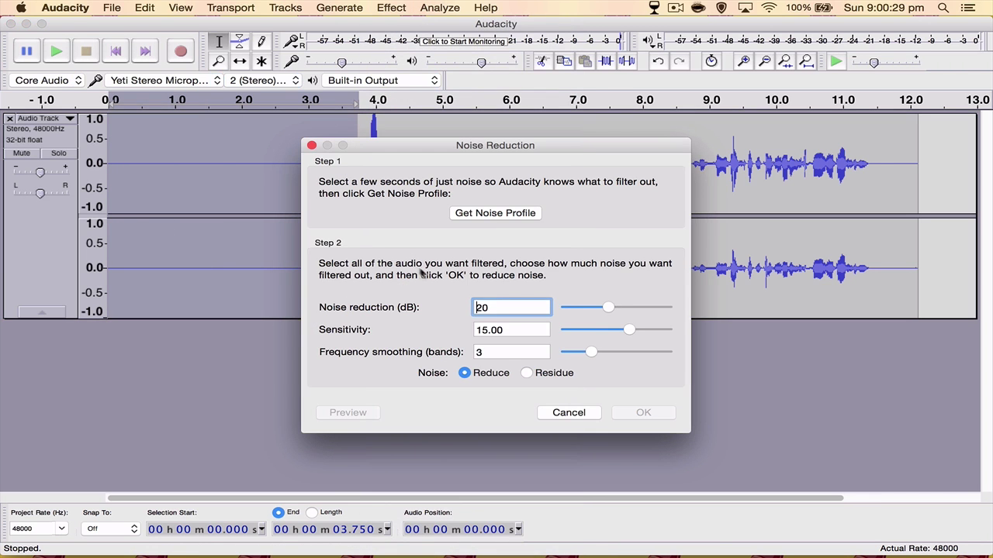
{"action": "left_click", "coordinate": [499, 217]}
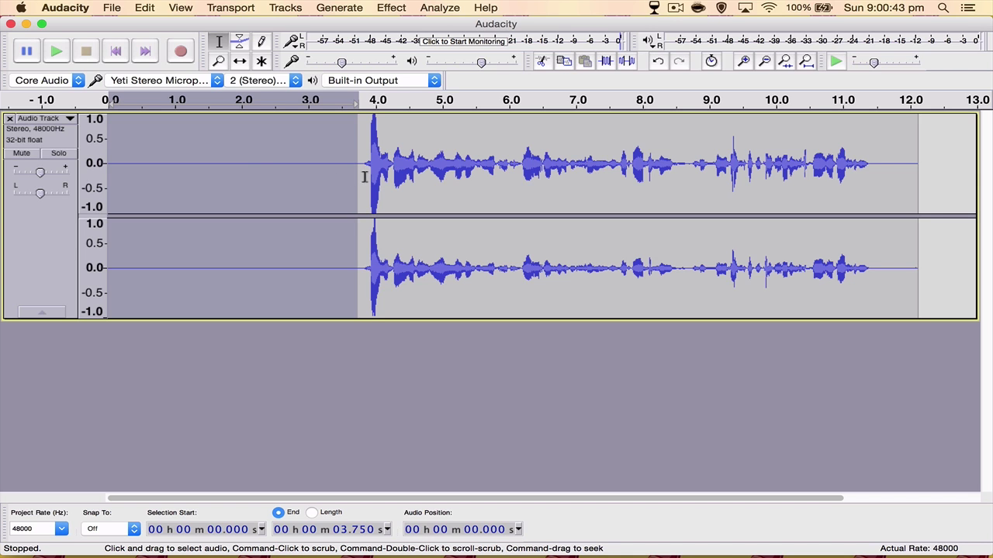
{"action": "double_click", "coordinate": [274, 181]}
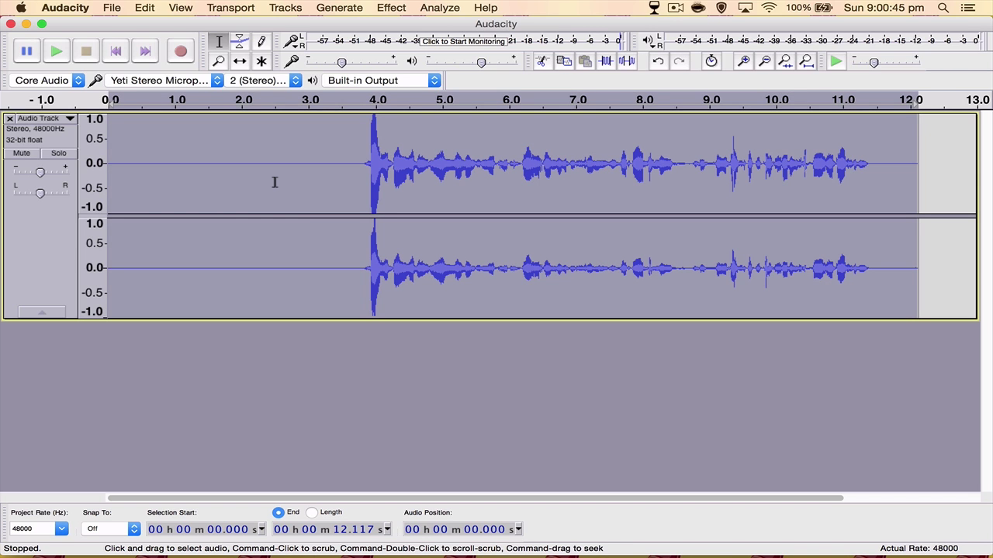
{"action": "left_click", "coordinate": [391, 8]}
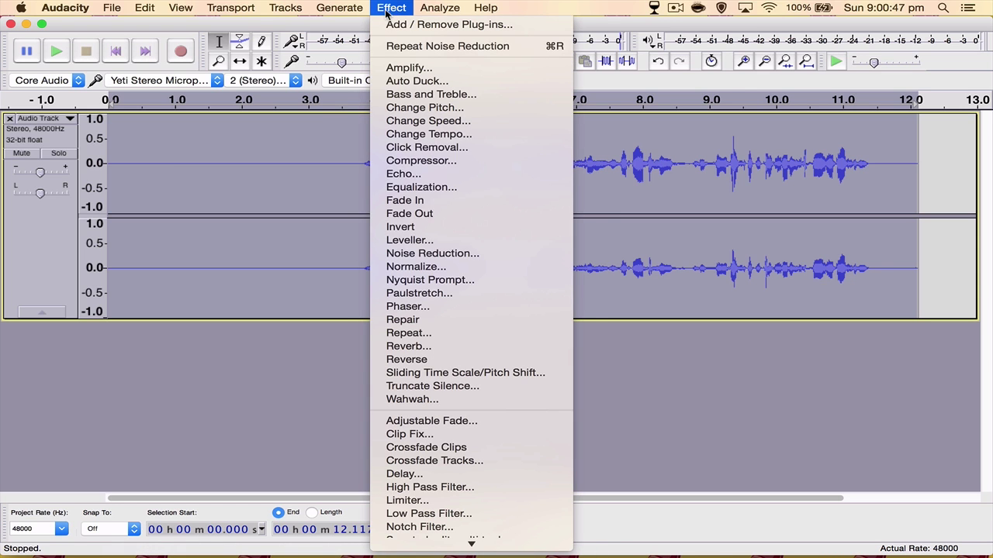
{"action": "left_click", "coordinate": [451, 254]}
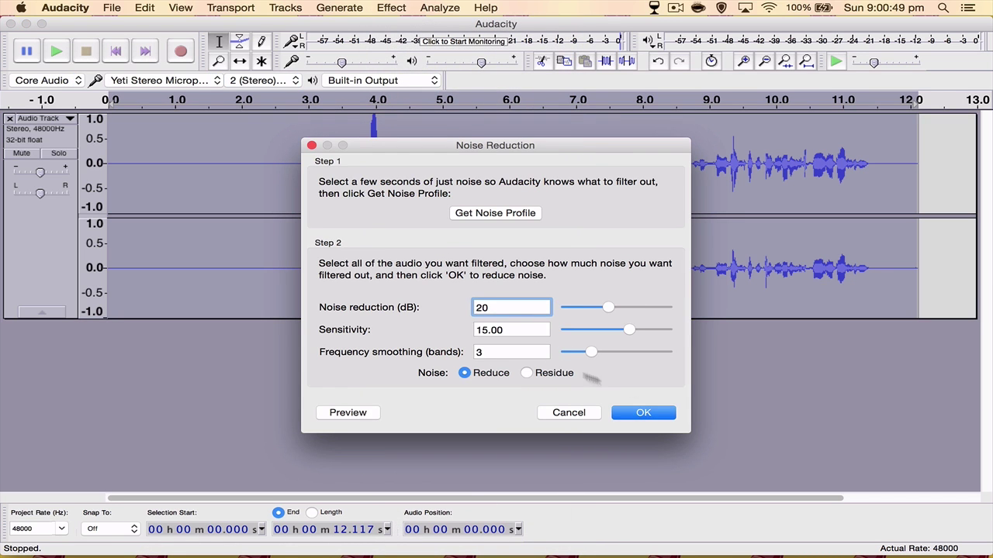
{"action": "left_click", "coordinate": [664, 413]}
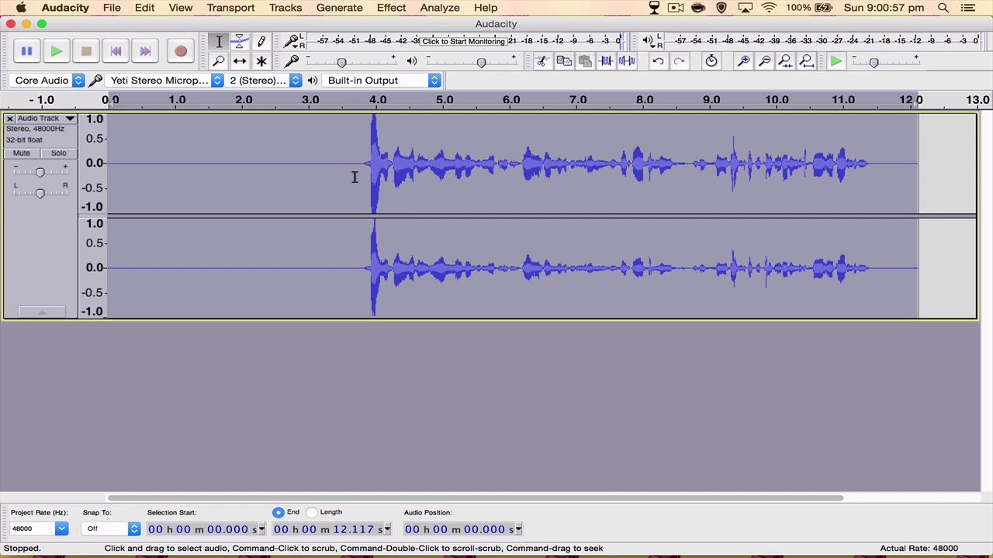
Delete the silence before 3.785 s so speech starts at 0, then select the 8.332 s clip.
{"action": "left_click_drag", "start_coordinate": [356, 173], "coordinate": [527, 182]}
{"action": "left_click_drag", "start_coordinate": [670, 201], "coordinate": [906, 190]}
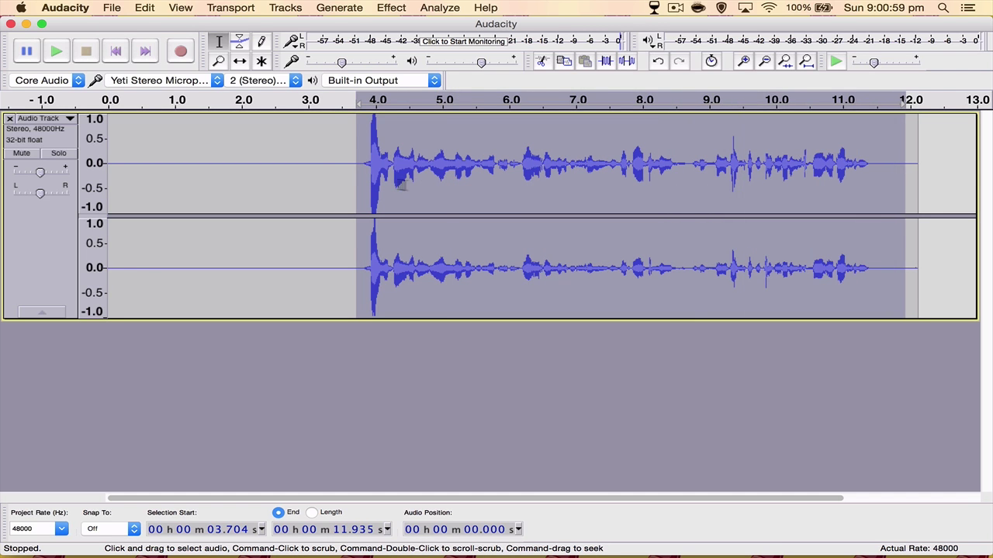
{"action": "left_click", "coordinate": [349, 181]}
{"action": "left_click_drag", "start_coordinate": [362, 178], "coordinate": [31, 192]}
{"action": "key", "text": "Delete"}
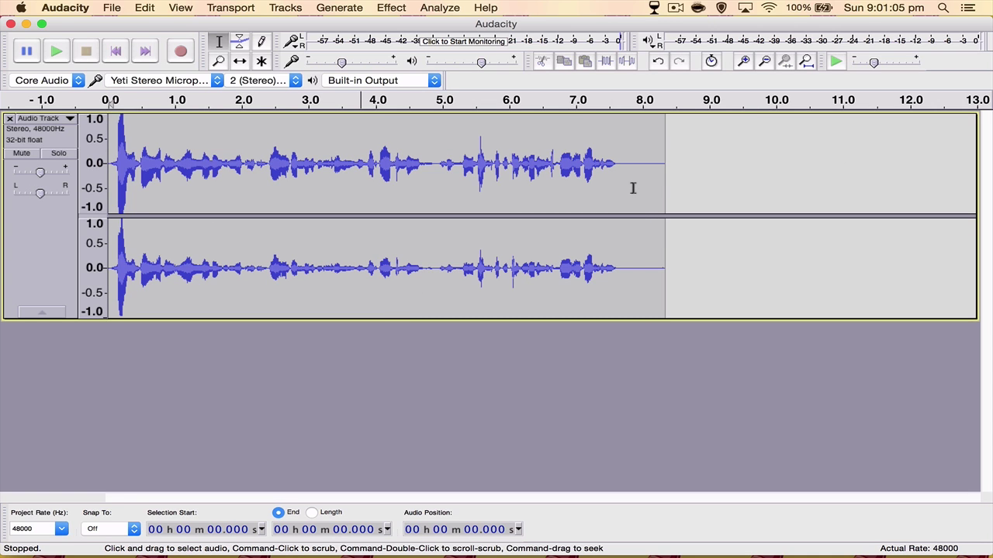
{"action": "key", "text": "super+a"}
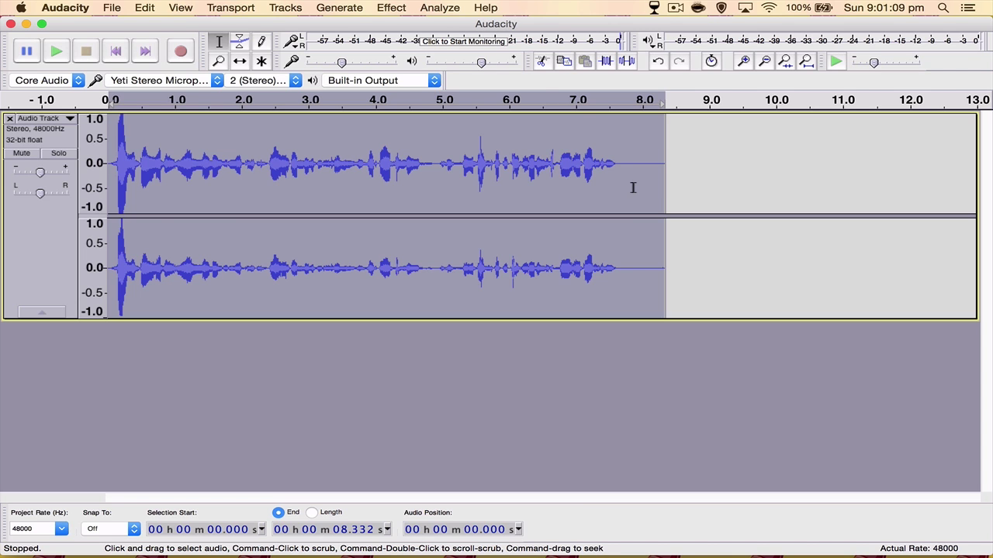
Apply the Compressor with −15 dB threshold, −40 dB noise floor, 2:1 ratio and make-up gain.
{"action": "left_click", "coordinate": [391, 7]}
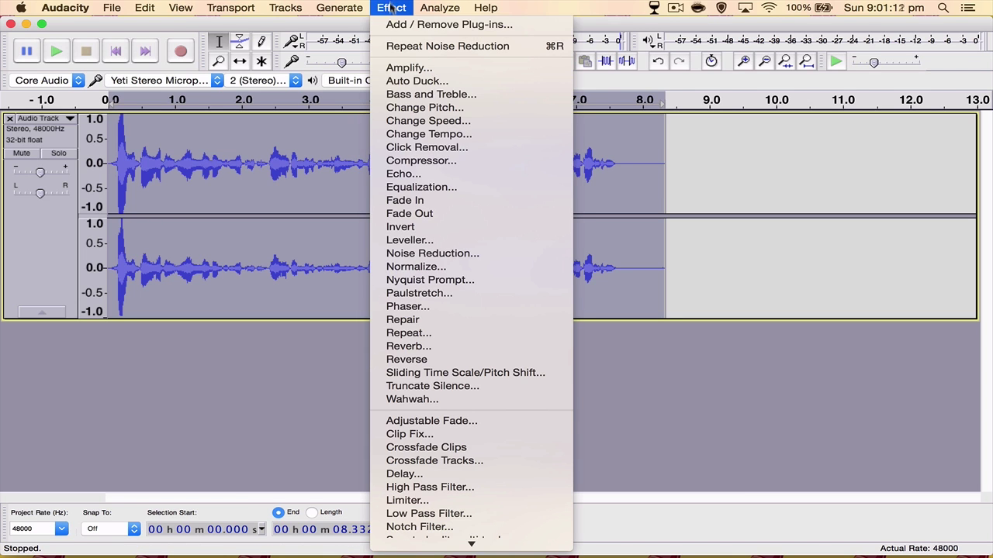
{"action": "left_click", "coordinate": [431, 162]}
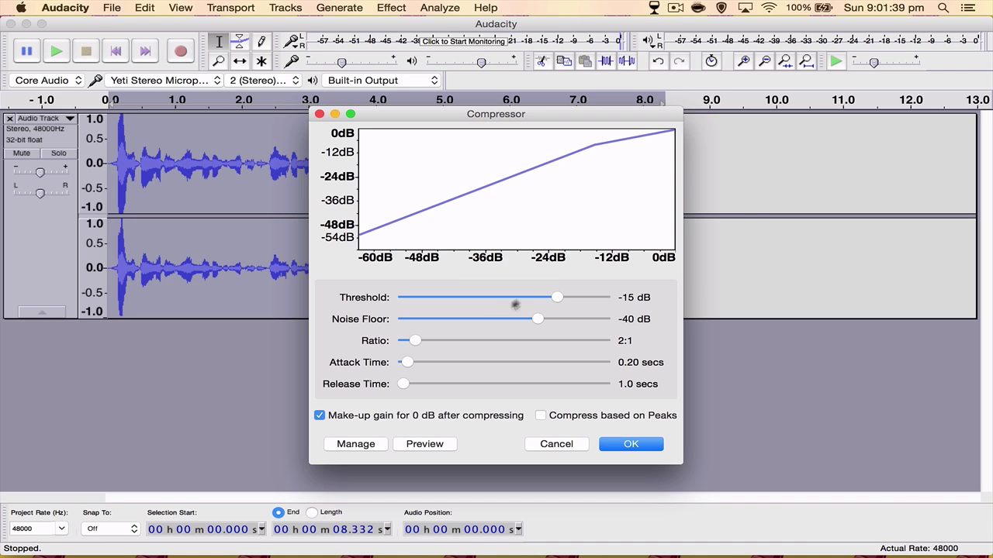
{"action": "left_click", "coordinate": [618, 445]}
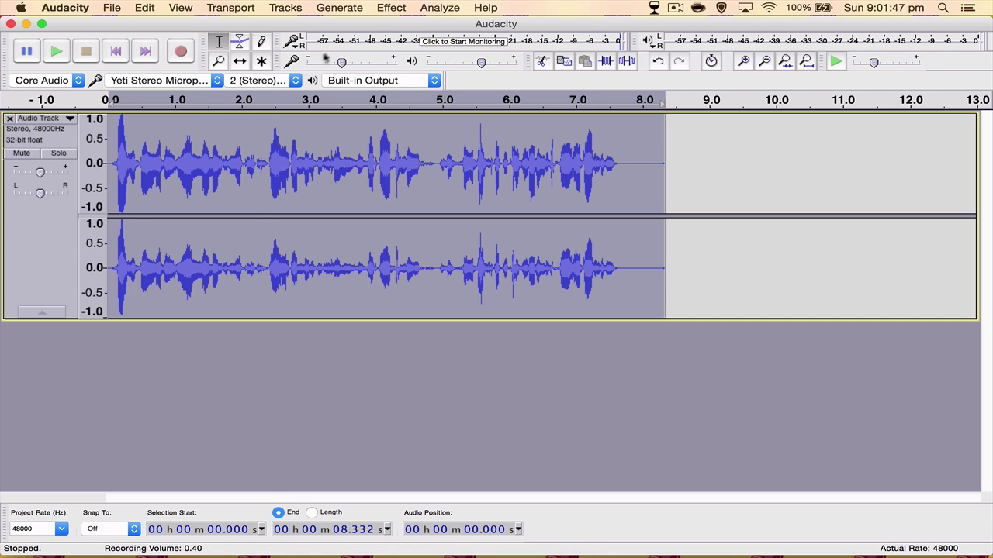
Apply Bass and Treble with bass 5.0 dB, treble and level 0.0 dB.
{"action": "left_click", "coordinate": [391, 8]}
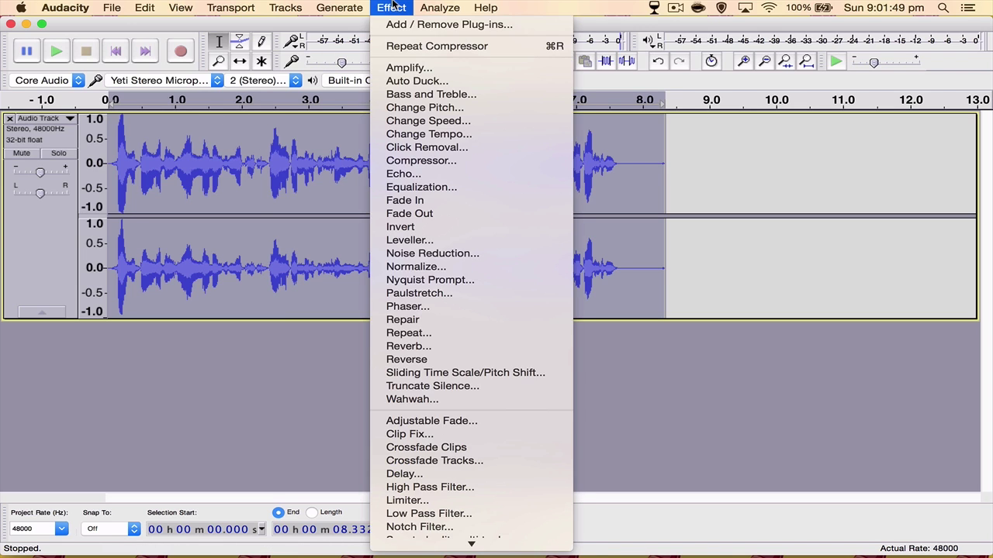
{"action": "left_click", "coordinate": [421, 94]}
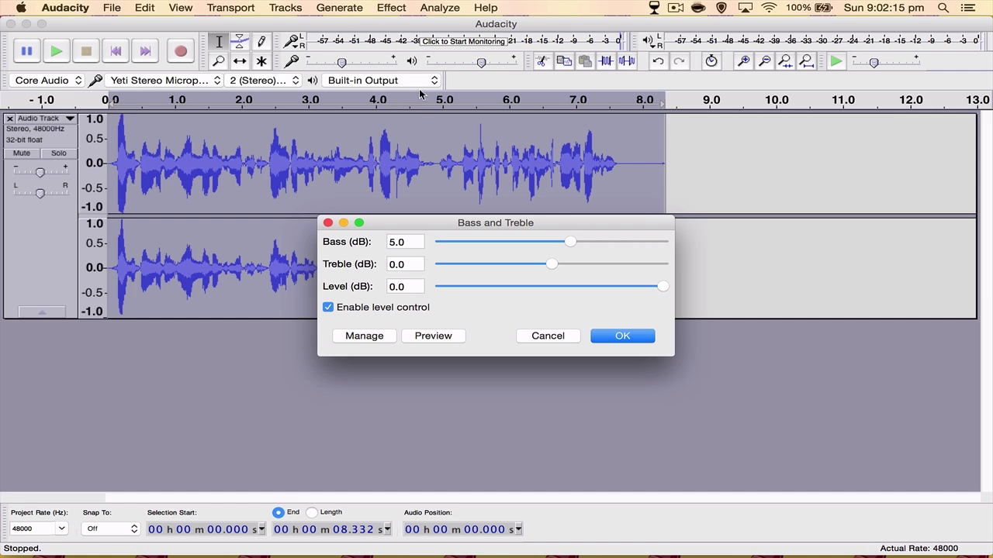
{"action": "left_click_drag", "start_coordinate": [509, 221], "coordinate": [475, 124]}
{"action": "left_click_drag", "start_coordinate": [369, 131], "coordinate": [366, 147]}
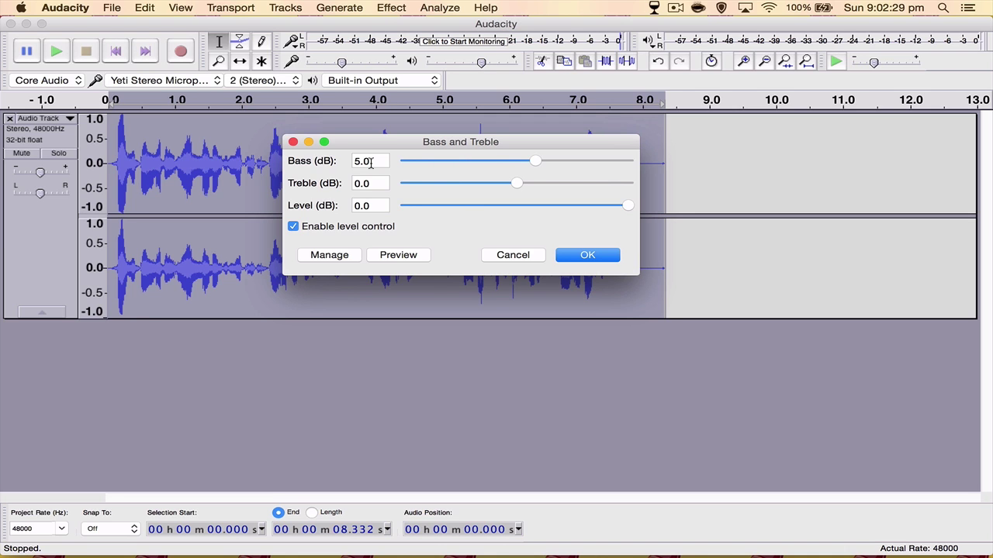
{"action": "left_click_drag", "start_coordinate": [366, 144], "coordinate": [375, 190]}
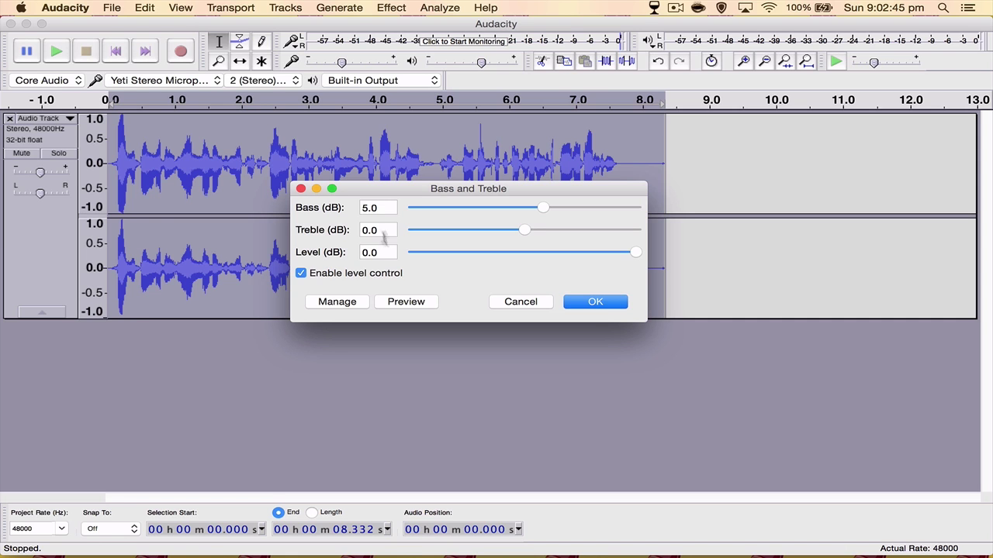
{"action": "left_click", "coordinate": [595, 302]}
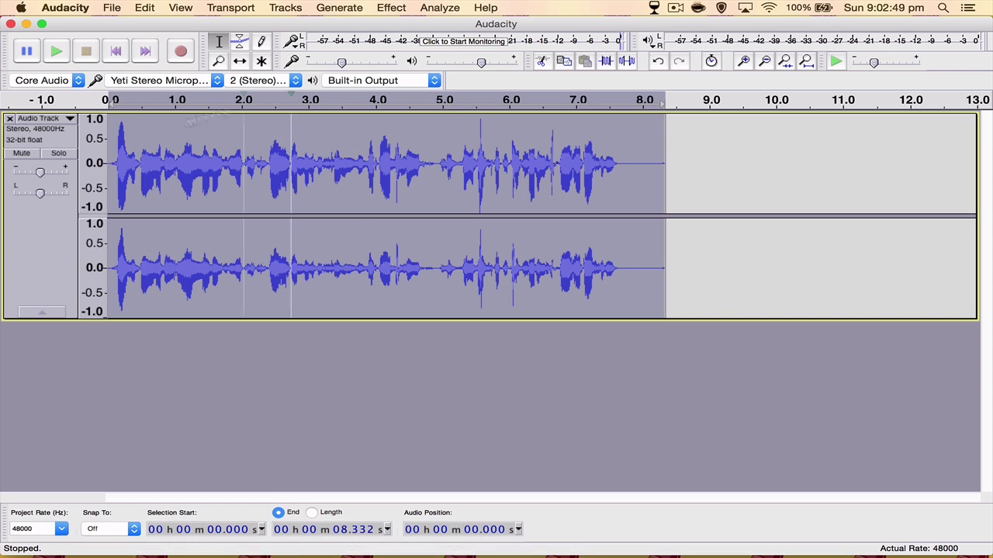
{"action": "left_click", "coordinate": [114, 166]}
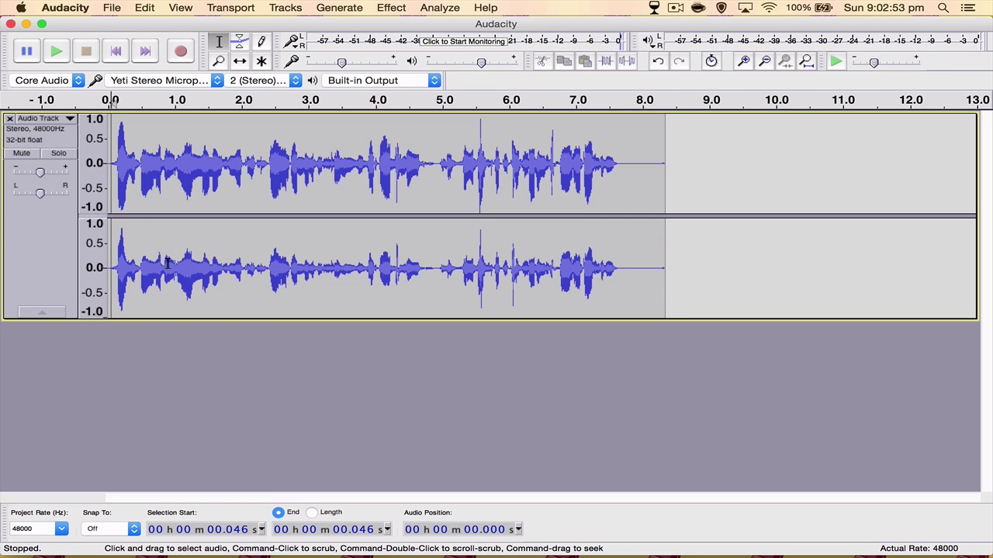
{"action": "key", "text": "space"}
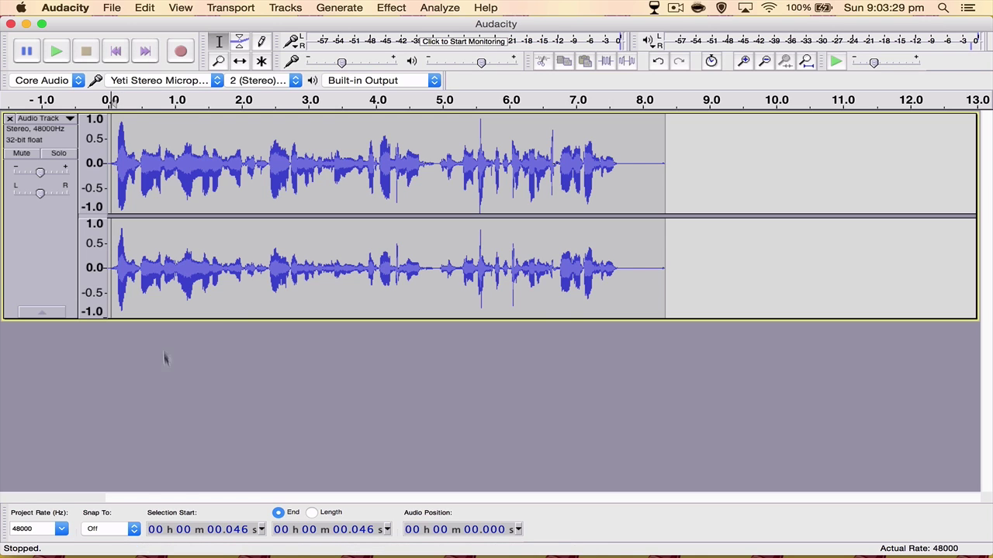
Export the clip as MP3 'osidhfoui' to Documents, leaving all metadata tags blank.
{"action": "left_click", "coordinate": [112, 6]}
{"action": "left_click", "coordinate": [124, 192]}
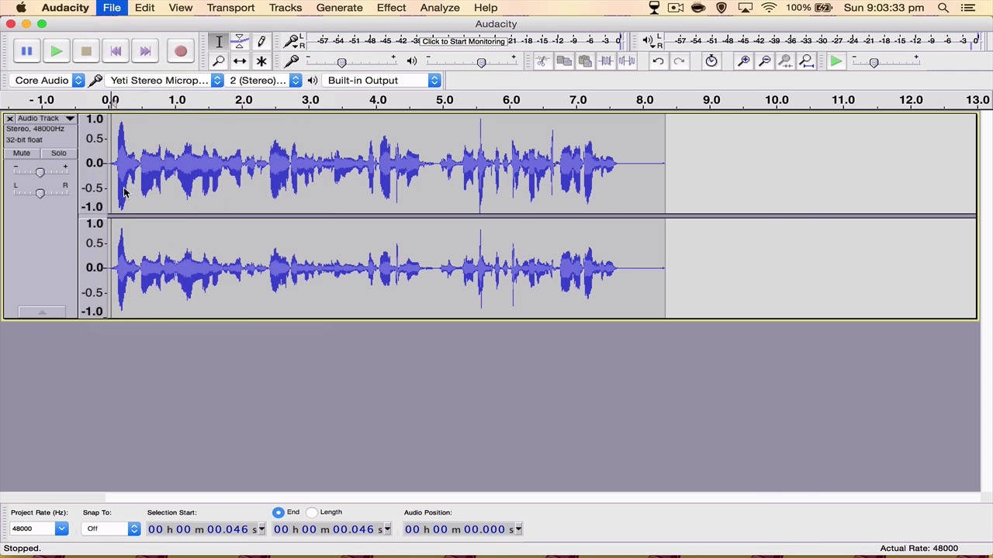
{"action": "type", "text": "osidhfoui"}
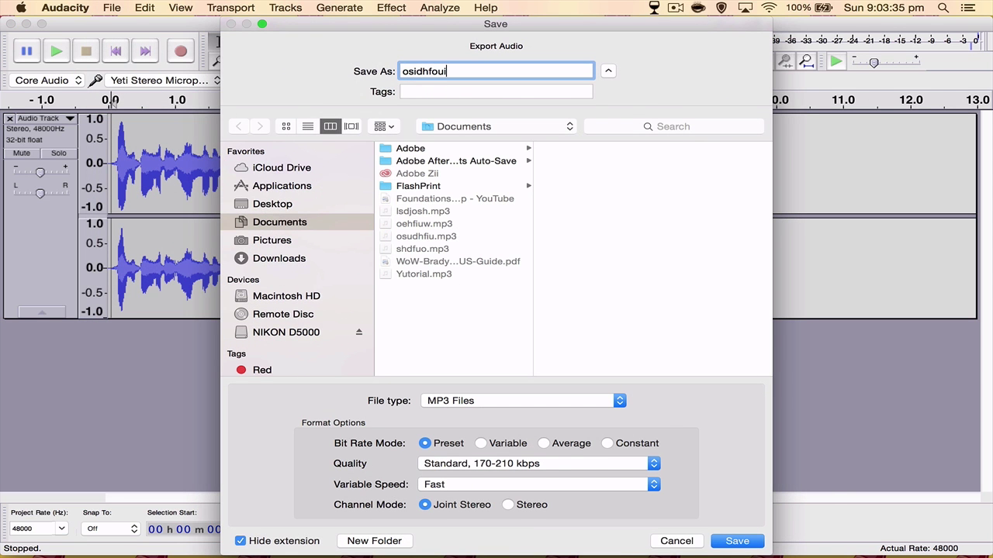
{"action": "left_click", "coordinate": [737, 541]}
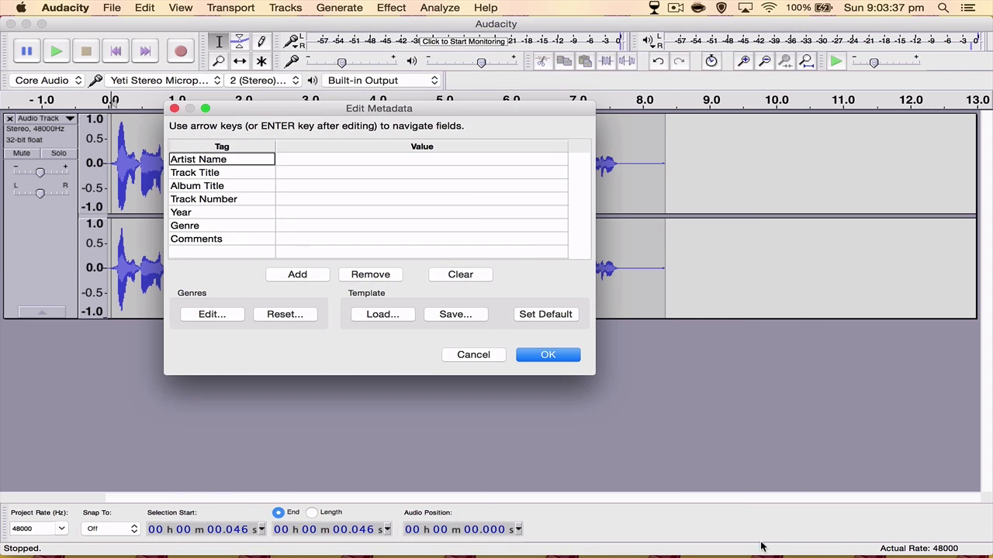
{"action": "left_click_drag", "start_coordinate": [430, 109], "coordinate": [486, 59]}
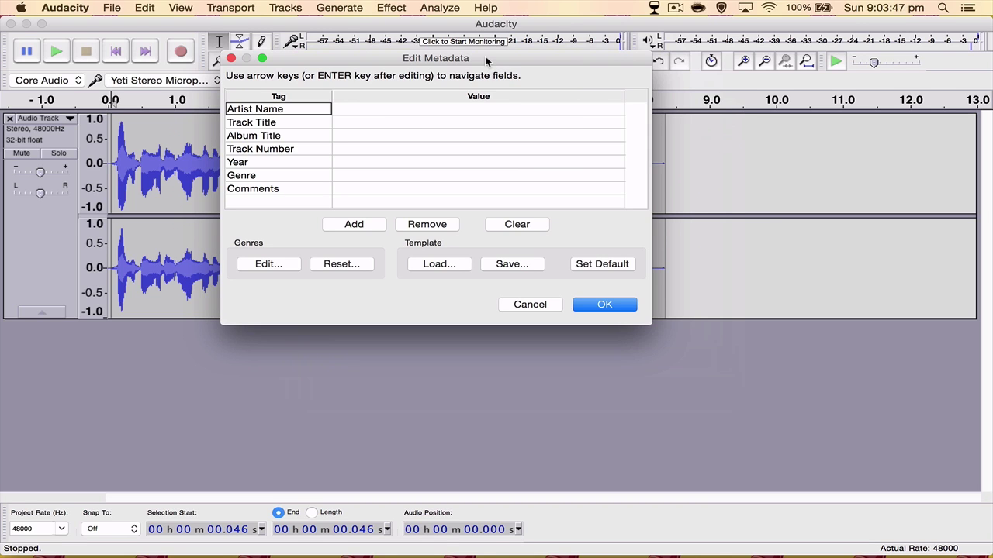
{"action": "left_click", "coordinate": [582, 302]}
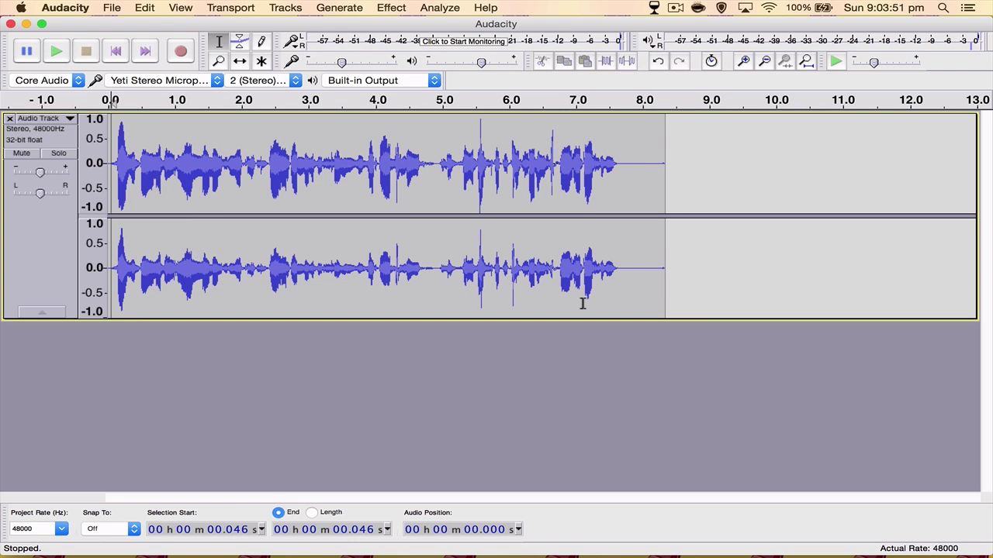